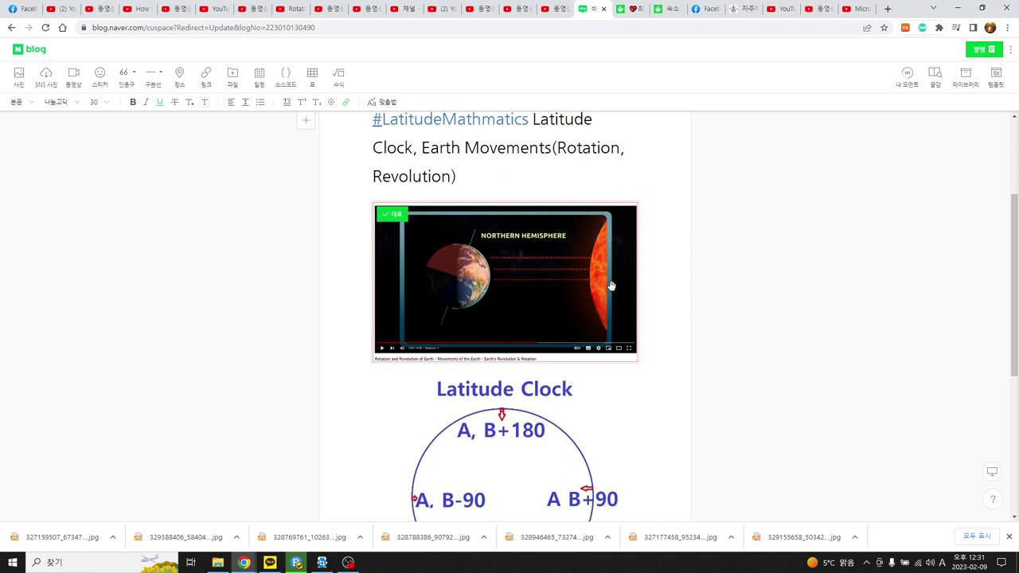
Scroll down past the embedded video until the full Latitude Clock diagram is visible.
left_click(1014, 517)
left_click(1014, 518)
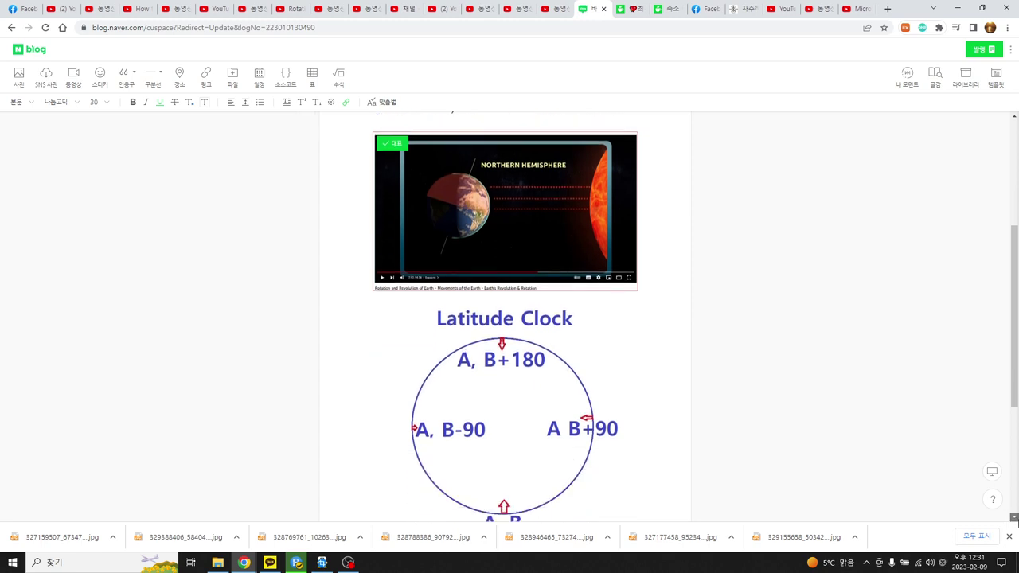
left_click(1014, 518)
left_click(1014, 517)
left_click(1014, 518)
left_click(1015, 518)
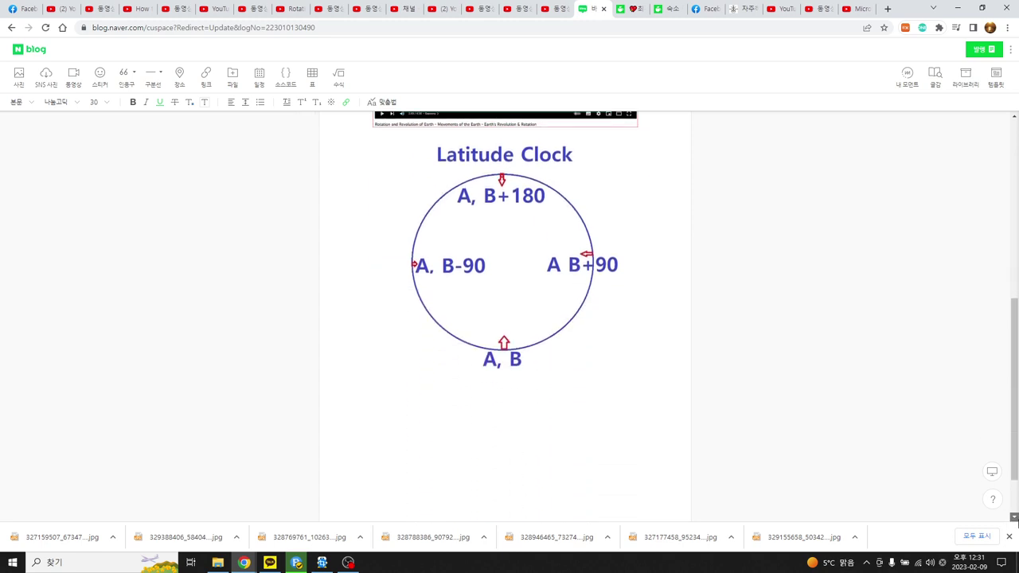
left_click(1015, 518)
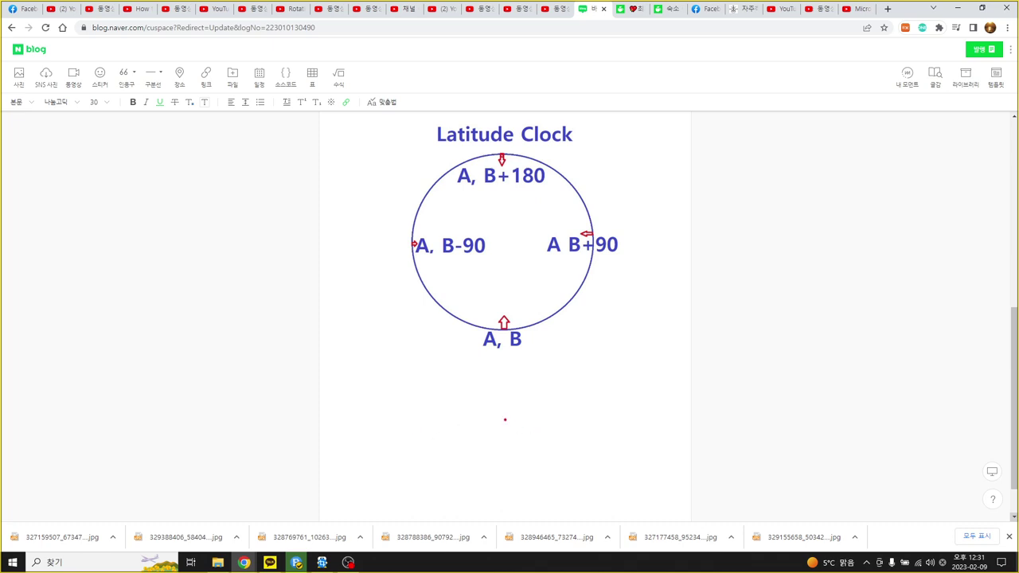
Draw a red curved arrow under the clock and a circled S to its right.
mouse_move(500, 428)
left_mouse_down()
mouse_move(535, 429)
mouse_move(595, 390)
mouse_move(581, 389)
mouse_move(600, 402)
left_mouse_up()
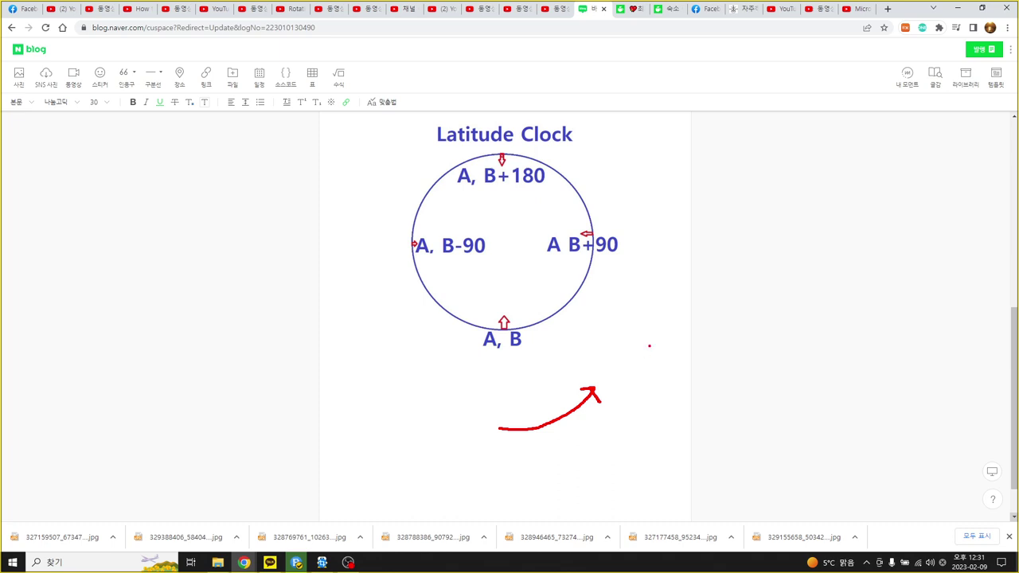
mouse_move(689, 249)
left_mouse_down()
mouse_move(678, 248)
mouse_move(672, 279)
mouse_move(708, 272)
mouse_move(683, 245)
mouse_move(692, 278)
mouse_move(681, 279)
left_mouse_up()
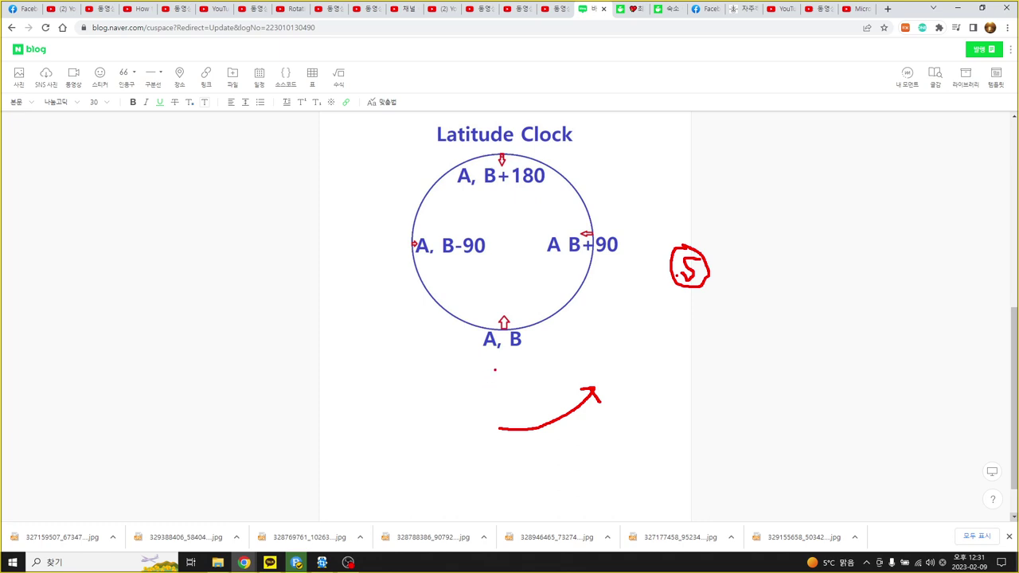
Handwrite red ON under the clock, E beside A B+90, SS above the circled S, and W90 at left.
mouse_move(498, 364)
left_mouse_down()
mouse_move(497, 390)
mouse_move(508, 380)
mouse_move(498, 365)
left_mouse_up()
left_click_drag(632, 237, 631, 255)
mouse_move(518, 389)
left_mouse_down()
mouse_move(524, 371)
mouse_move(530, 388)
mouse_move(540, 365)
left_mouse_up()
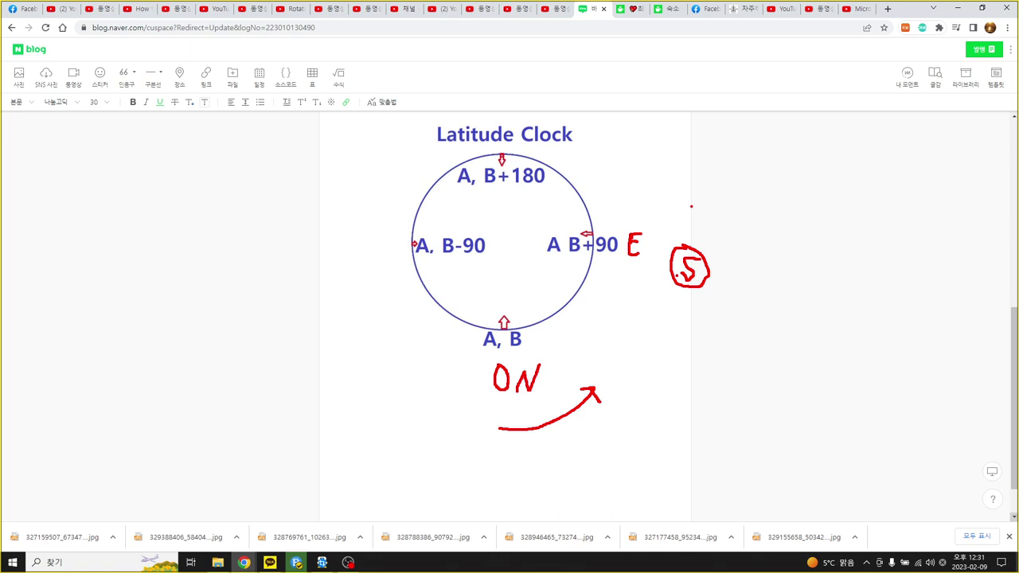
mouse_move(691, 206)
left_mouse_down()
mouse_move(677, 209)
mouse_move(685, 225)
mouse_move(670, 220)
left_mouse_up()
mouse_move(707, 209)
left_mouse_down()
mouse_move(697, 220)
mouse_move(708, 231)
mouse_move(697, 236)
left_mouse_up()
mouse_move(340, 244)
left_mouse_down()
mouse_move(358, 258)
mouse_move(374, 233)
mouse_move(386, 237)
mouse_move(377, 254)
mouse_move(398, 257)
mouse_move(400, 237)
left_mouse_up()
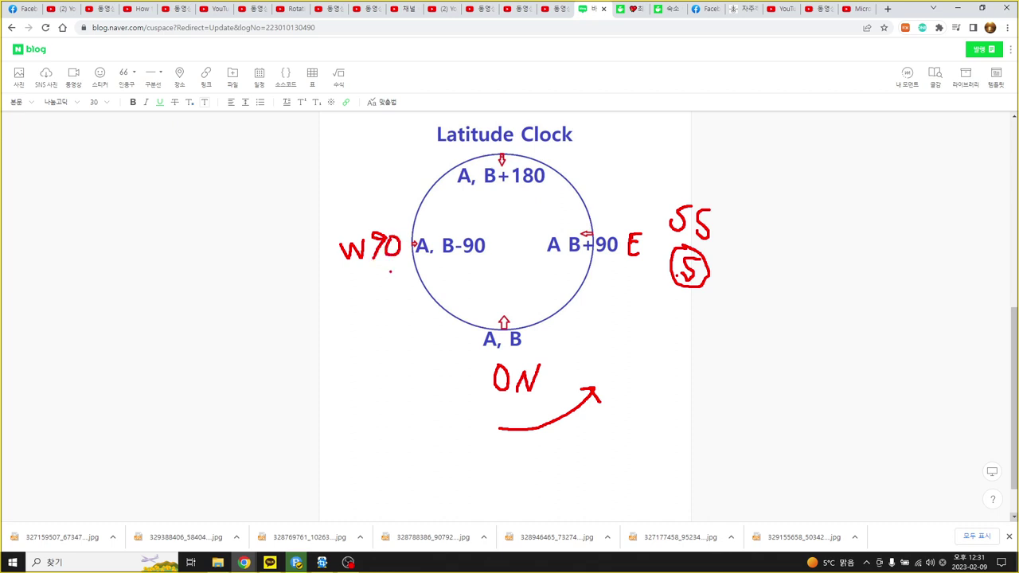
Write red SE under W90, underline the N of ON, and write W inside the circle.
mouse_move(380, 272)
left_mouse_down()
mouse_move(363, 298)
mouse_move(388, 275)
mouse_move(386, 294)
mouse_move(400, 291)
mouse_move(398, 275)
left_mouse_up()
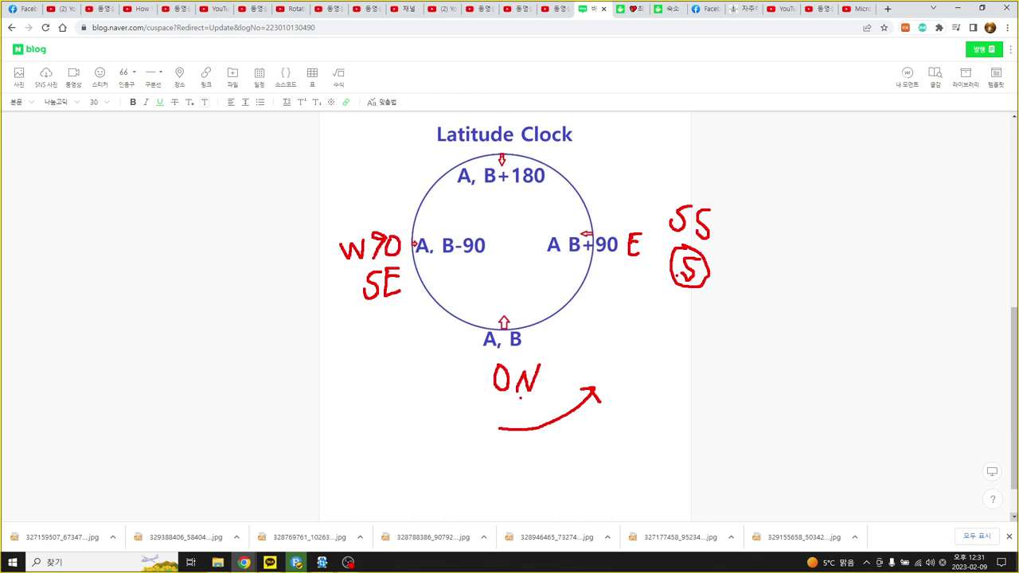
mouse_move(519, 395)
left_mouse_down()
mouse_move(539, 395)
mouse_move(533, 398)
left_mouse_up()
mouse_move(514, 191)
left_mouse_down()
mouse_move(524, 203)
mouse_move(536, 193)
left_mouse_up()
Write an underlined NT beside the Latitude Clock title and draw an L mark right of the circle.
mouse_move(582, 152)
left_mouse_down()
mouse_move(583, 140)
mouse_move(593, 151)
mouse_move(597, 135)
mouse_move(616, 136)
left_mouse_up()
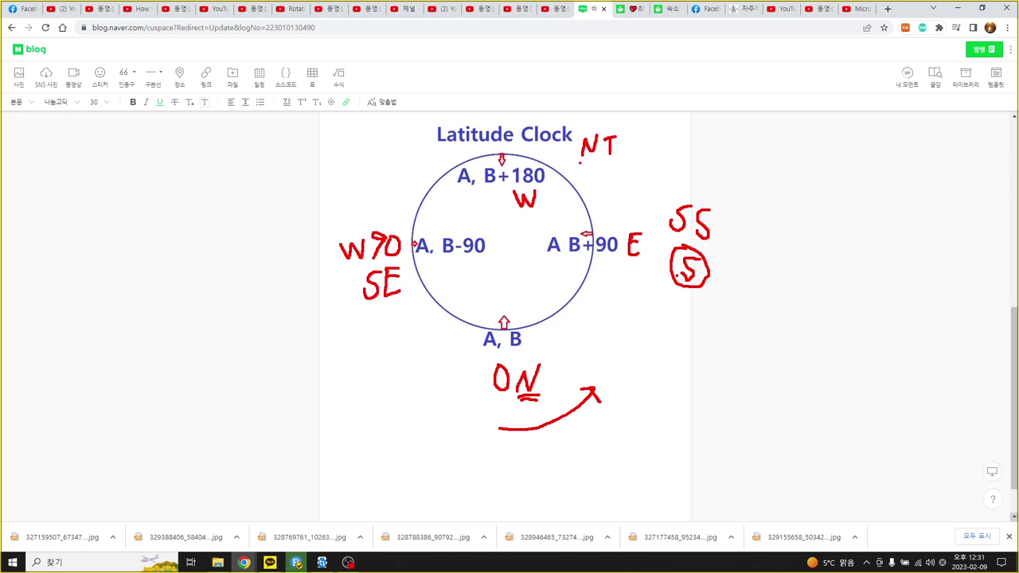
left_click_drag(575, 162, 611, 160)
mouse_move(640, 324)
left_mouse_down()
mouse_move(640, 354)
mouse_move(719, 330)
mouse_move(710, 346)
left_mouse_up()
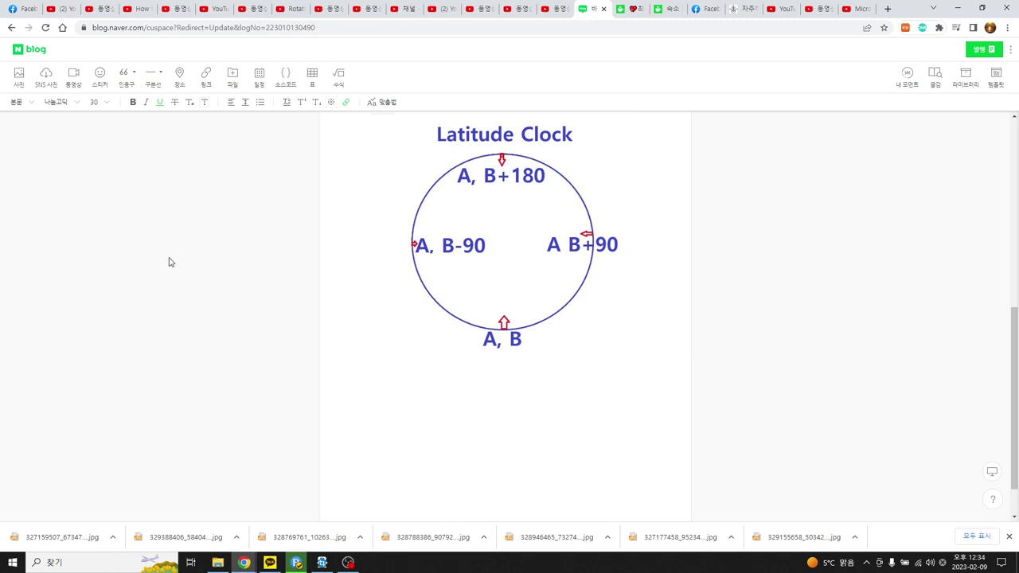
Toggle the red screen pen with Ctrl+2, clearing all earlier annotations from the diagram.
key("ctrl+2")
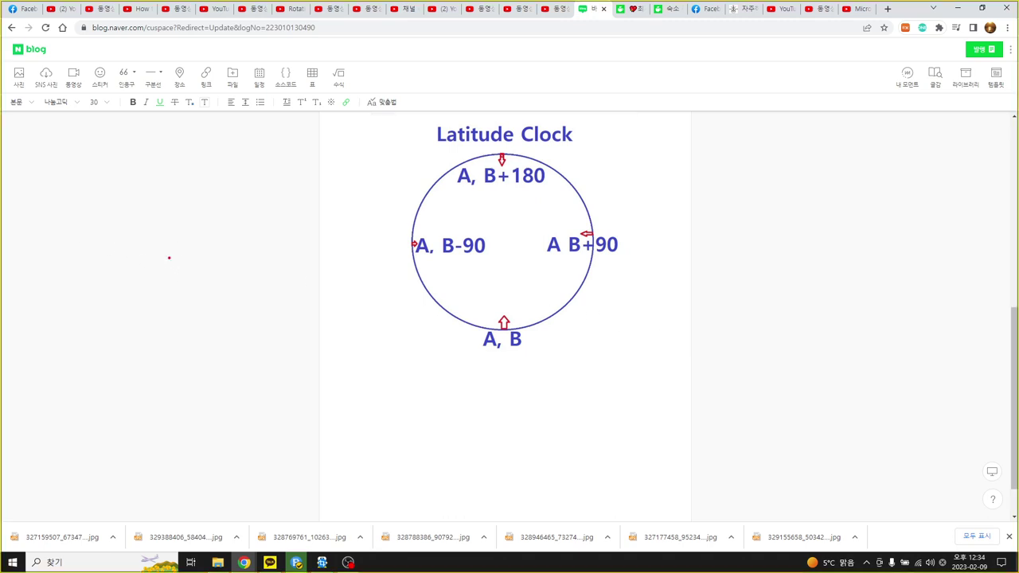
Draw a red circled S, a φ symbol and the value 23.5 left of the clock.
mouse_move(185, 249)
left_mouse_down()
mouse_move(183, 275)
mouse_move(204, 266)
mouse_move(196, 243)
mouse_move(183, 248)
mouse_move(194, 267)
mouse_move(179, 268)
left_mouse_up()
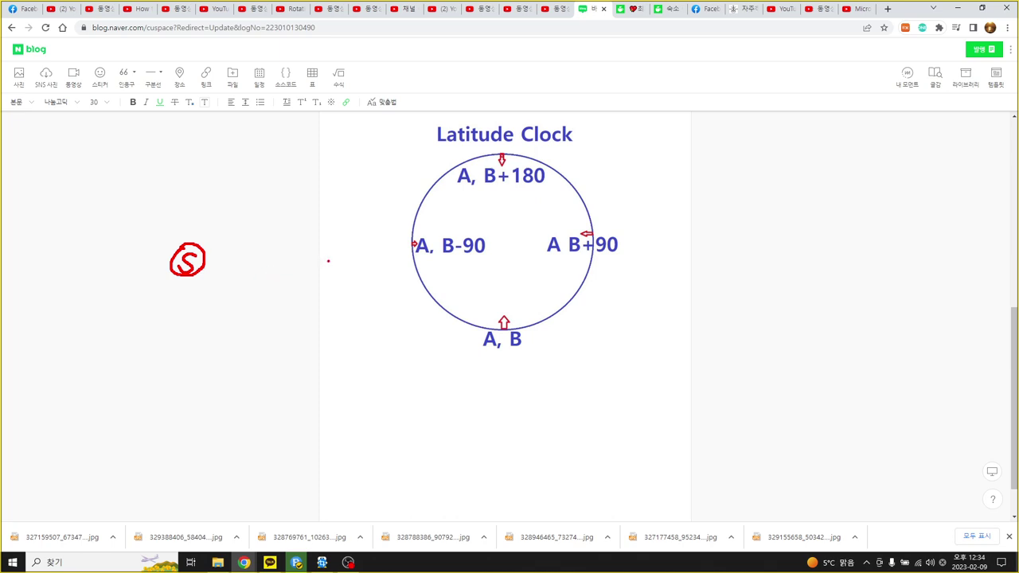
mouse_move(325, 259)
left_mouse_down()
mouse_move(312, 284)
mouse_move(340, 298)
mouse_move(360, 285)
mouse_move(354, 301)
left_mouse_up()
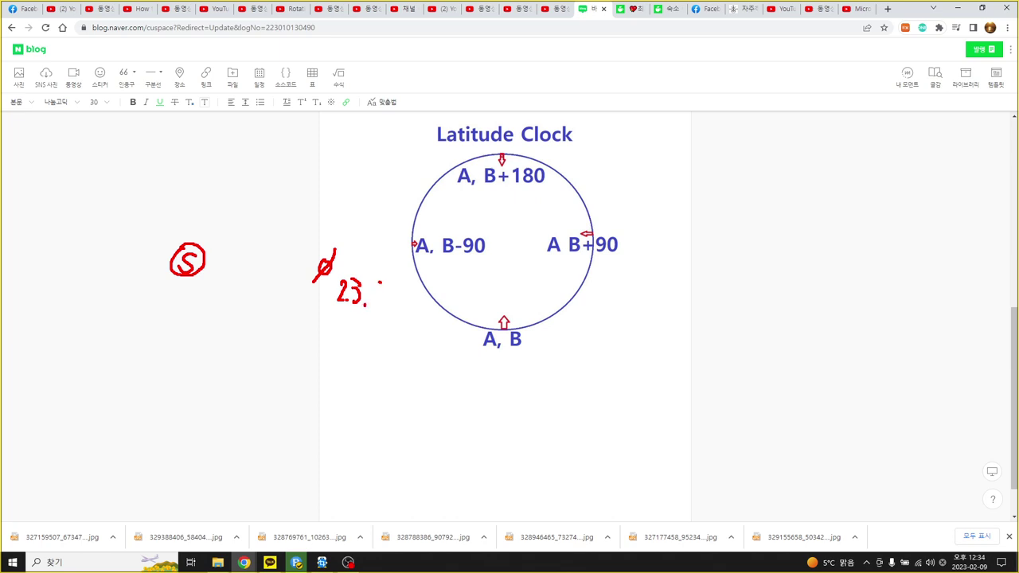
left_click_drag(380, 281, 379, 301)
Draw arrows from the right φ to a top φ labelled 5 and on to a left φ, plus W under 23.5.
mouse_move(329, 235)
left_mouse_down()
mouse_move(307, 199)
mouse_move(279, 176)
mouse_move(258, 172)
mouse_move(260, 181)
mouse_move(271, 167)
left_mouse_up()
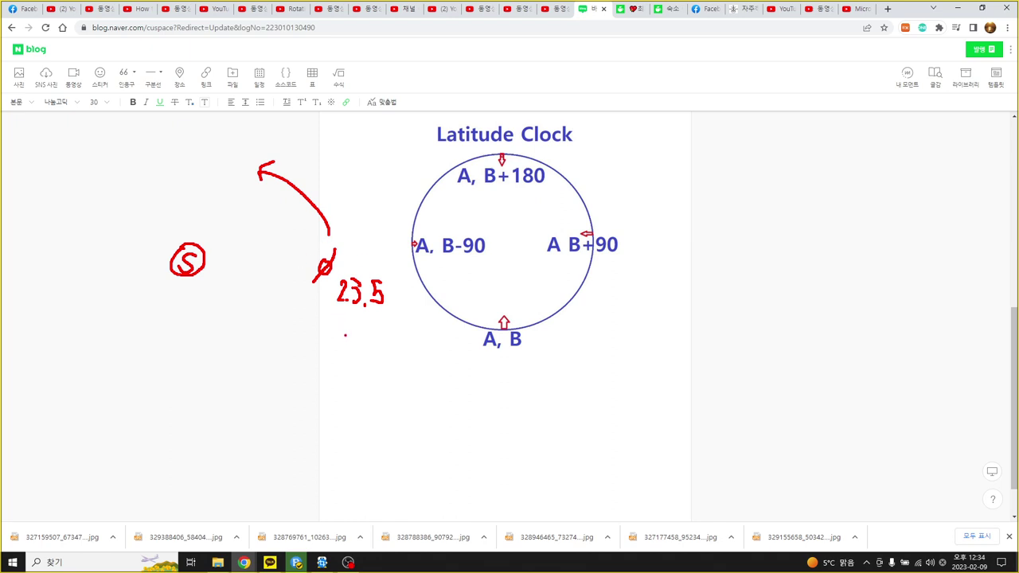
mouse_move(344, 333)
left_mouse_down()
mouse_move(351, 347)
mouse_move(356, 326)
mouse_move(367, 346)
mouse_move(377, 322)
left_mouse_up()
mouse_move(183, 150)
left_mouse_down()
mouse_move(188, 168)
mouse_move(196, 153)
mouse_move(174, 175)
left_mouse_up()
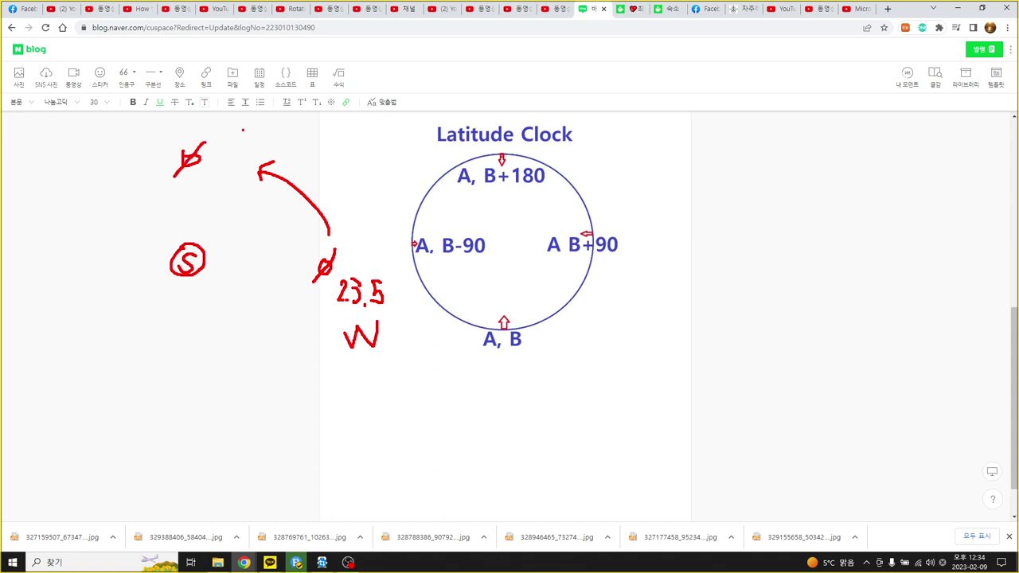
mouse_move(242, 128)
left_mouse_down()
mouse_move(229, 128)
mouse_move(241, 151)
mouse_move(226, 145)
left_mouse_up()
mouse_move(159, 159)
left_mouse_down()
mouse_move(139, 160)
mouse_move(102, 194)
mouse_move(80, 270)
mouse_move(97, 259)
mouse_move(84, 253)
mouse_move(73, 284)
left_mouse_up()
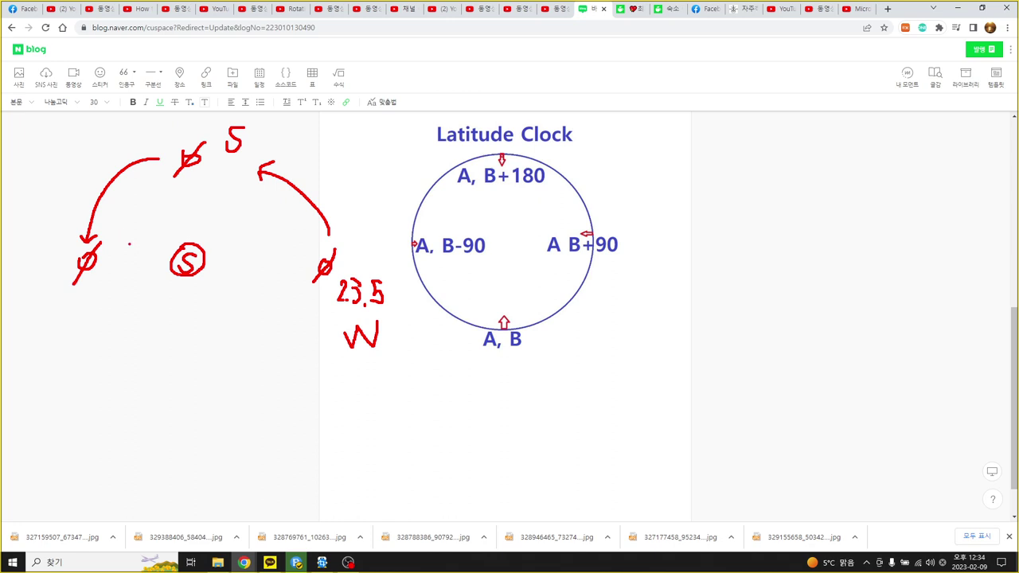
Label the left φ S, add a bottom φ marked A, and arrow back up toward the right φ.
mouse_move(132, 237)
left_mouse_down()
mouse_move(123, 239)
mouse_move(121, 267)
mouse_move(113, 259)
mouse_move(105, 313)
mouse_move(150, 347)
mouse_move(175, 350)
mouse_move(157, 355)
mouse_move(203, 355)
mouse_move(190, 339)
mouse_move(185, 362)
mouse_move(202, 370)
mouse_move(210, 398)
left_mouse_up()
left_click(191, 382)
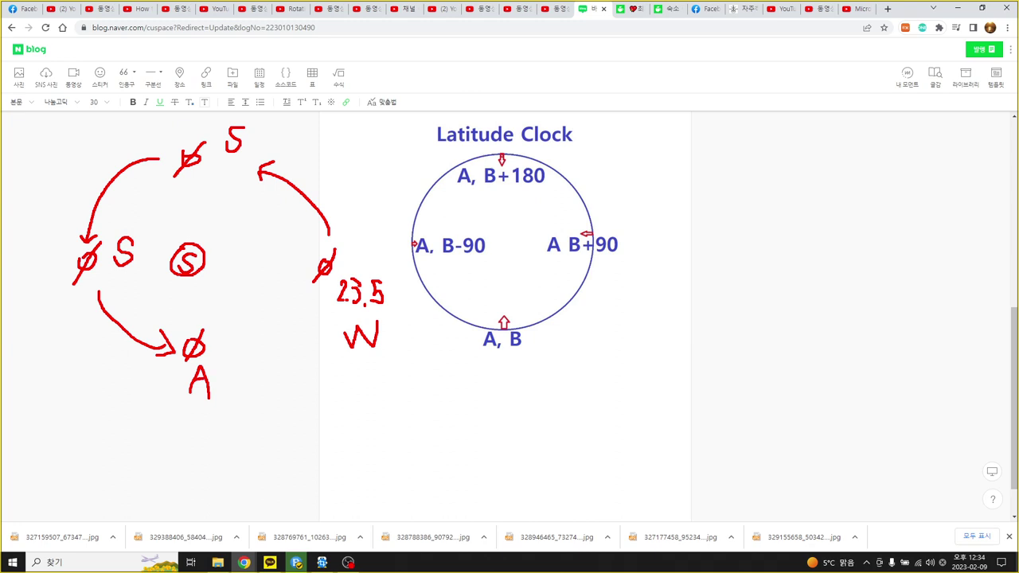
mouse_move(220, 350)
left_mouse_down()
mouse_move(267, 326)
mouse_move(291, 295)
mouse_move(294, 314)
left_mouse_up()
Write D=N inside the red loop and draw a line under the W.
mouse_move(163, 193)
left_mouse_down()
mouse_move(163, 212)
mouse_move(202, 194)
mouse_move(211, 210)
mouse_move(215, 194)
left_mouse_up()
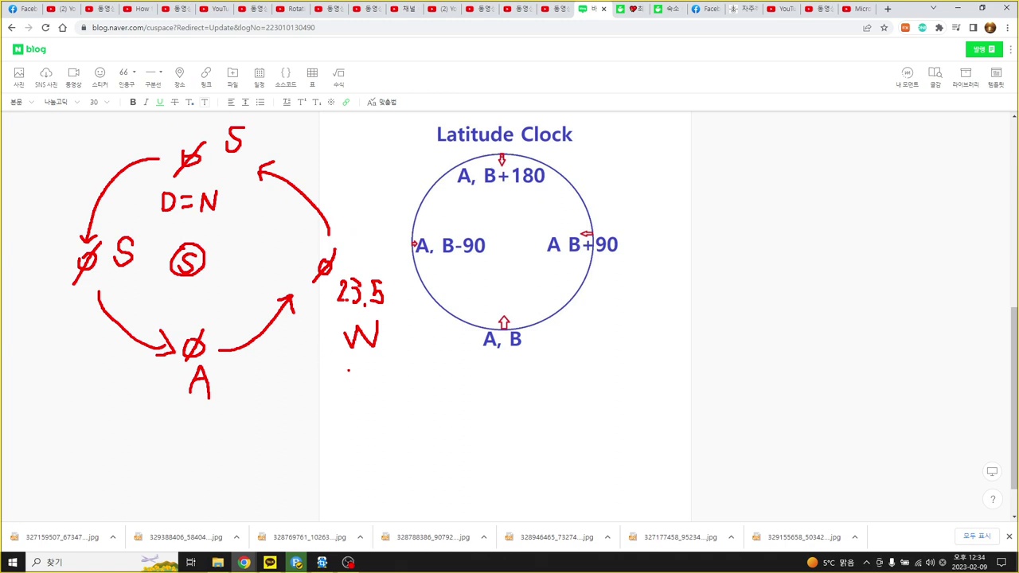
left_click_drag(341, 367, 387, 362)
Write -23.5 with a plus sign beside the right φ.
left_click_drag(352, 188, 358, 205)
left_click(369, 208)
left_click_drag(363, 186, 368, 199)
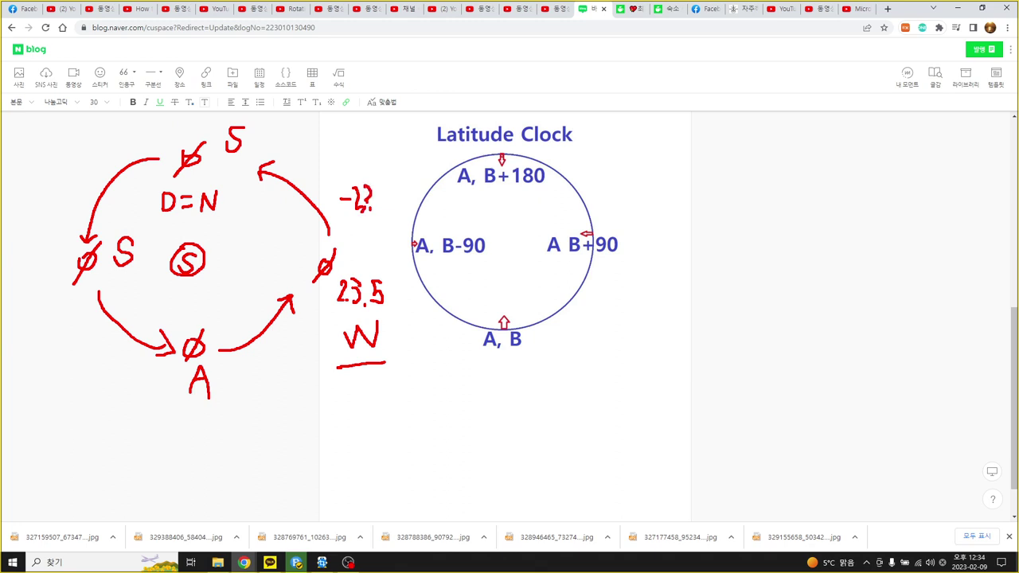
mouse_move(382, 188)
left_mouse_down()
mouse_move(391, 203)
mouse_move(357, 228)
left_mouse_up()
Draw a horizontal line across the left arrow and a ± sign at the far left.
left_click_drag(156, 218, 54, 220)
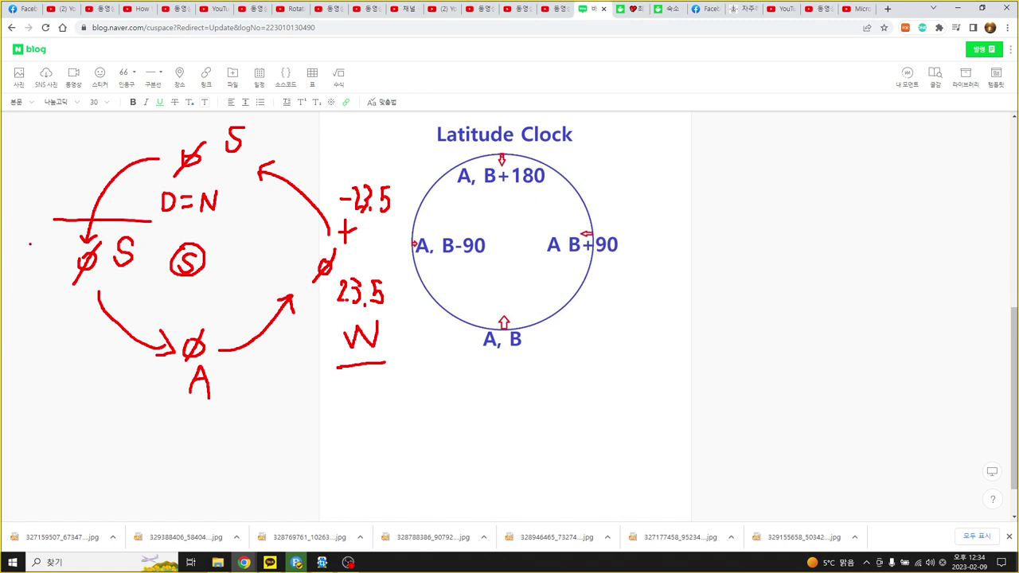
mouse_move(14, 236)
left_mouse_down()
mouse_move(42, 236)
mouse_move(26, 253)
left_mouse_up()
left_click_drag(15, 275, 35, 277)
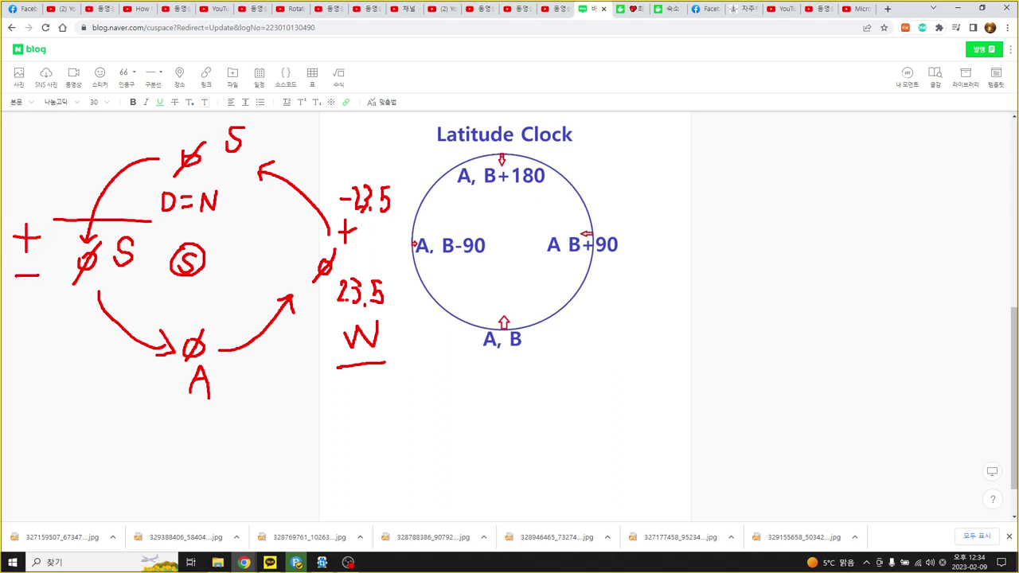